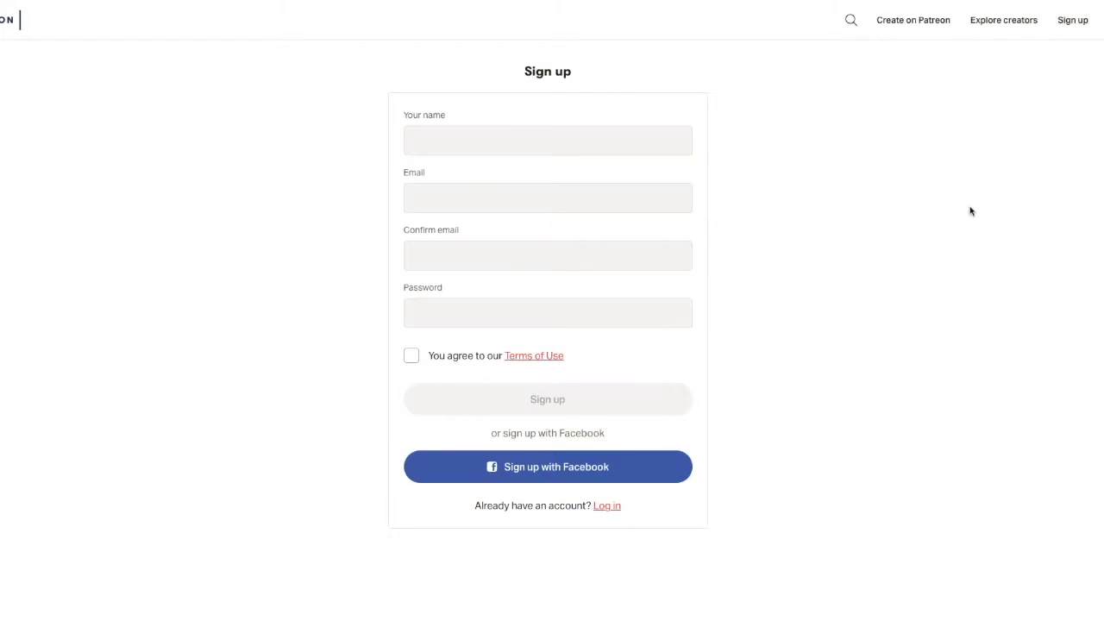
- Enter the account holder's name, e-mail address and a matching confirmation e-mail
left_click(441, 143)
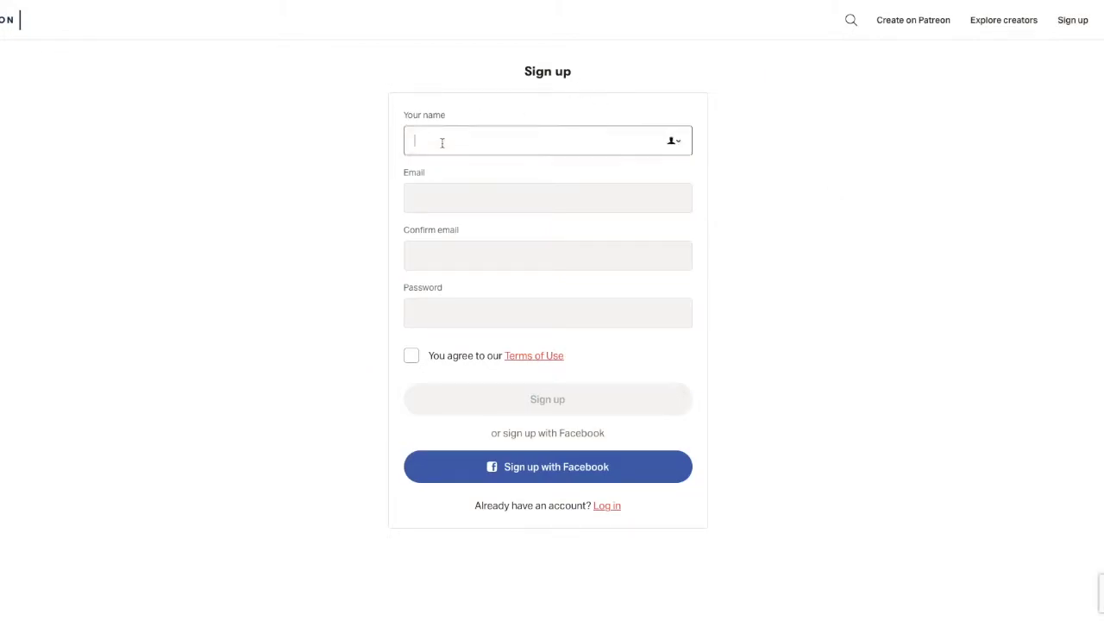
type("John Doe")
left_click(417, 200)
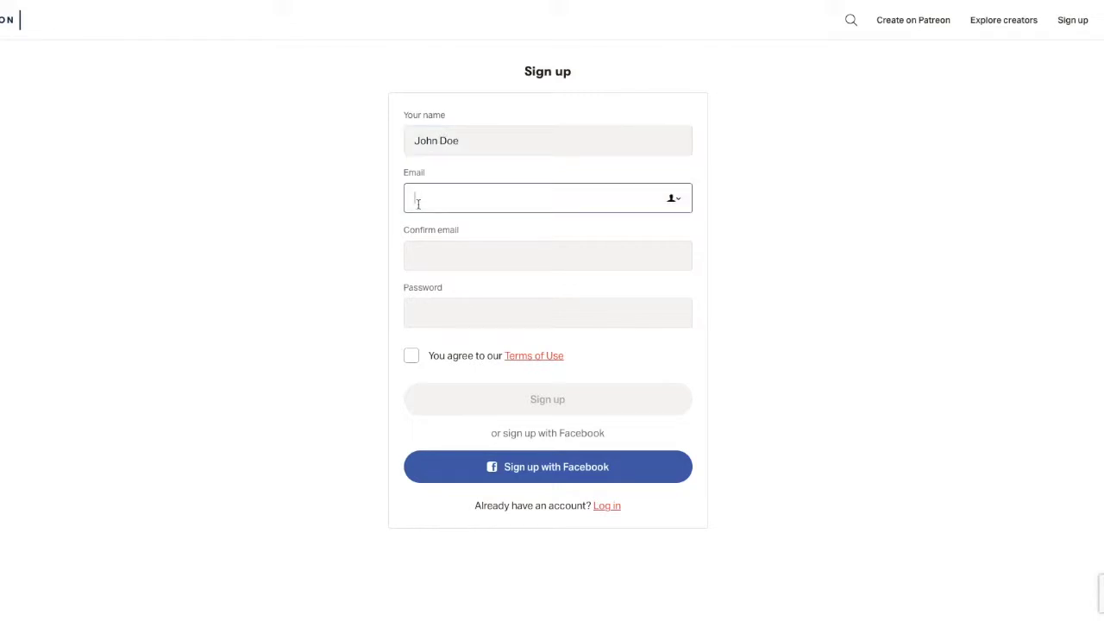
left_click(437, 248)
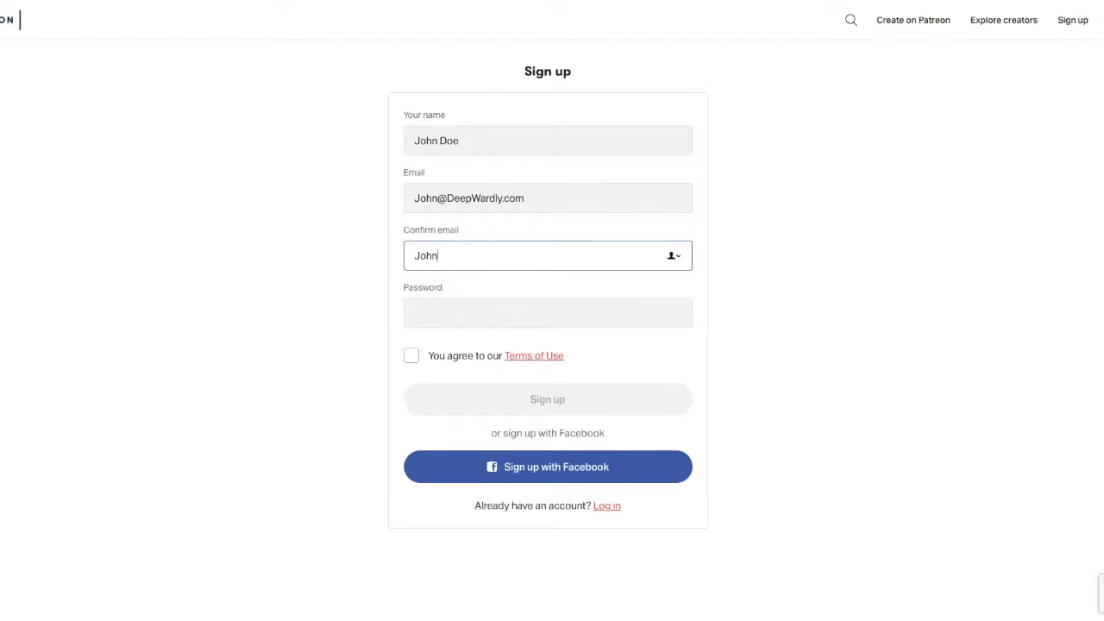
- Enter the account password, accept the Terms of Use, and submit the sign-up form
left_click(445, 313)
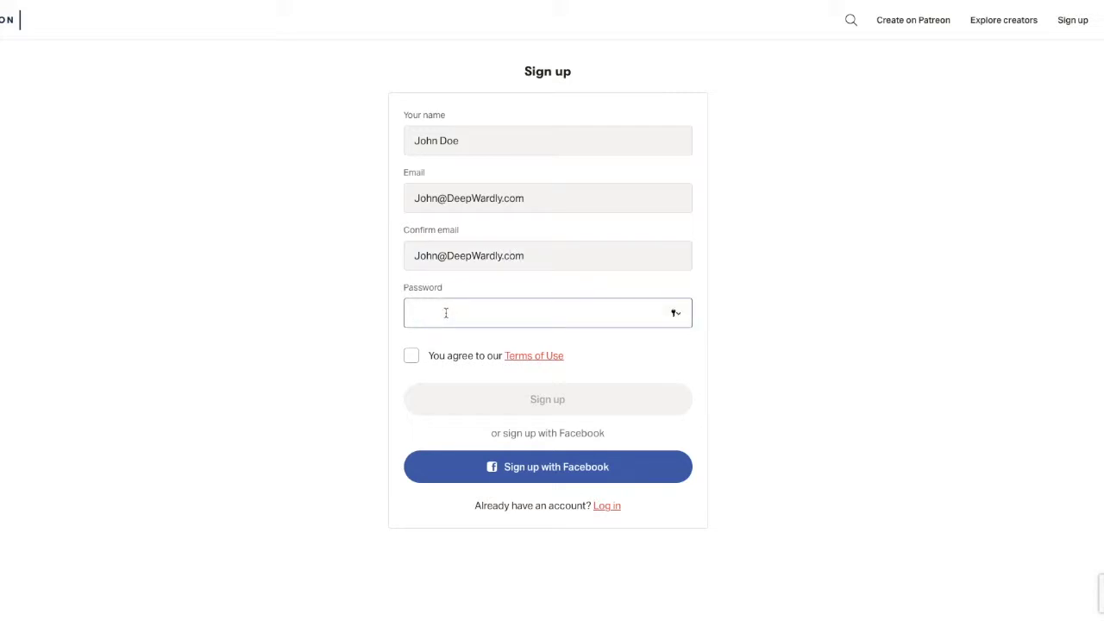
type("•••••••")
left_click(412, 357)
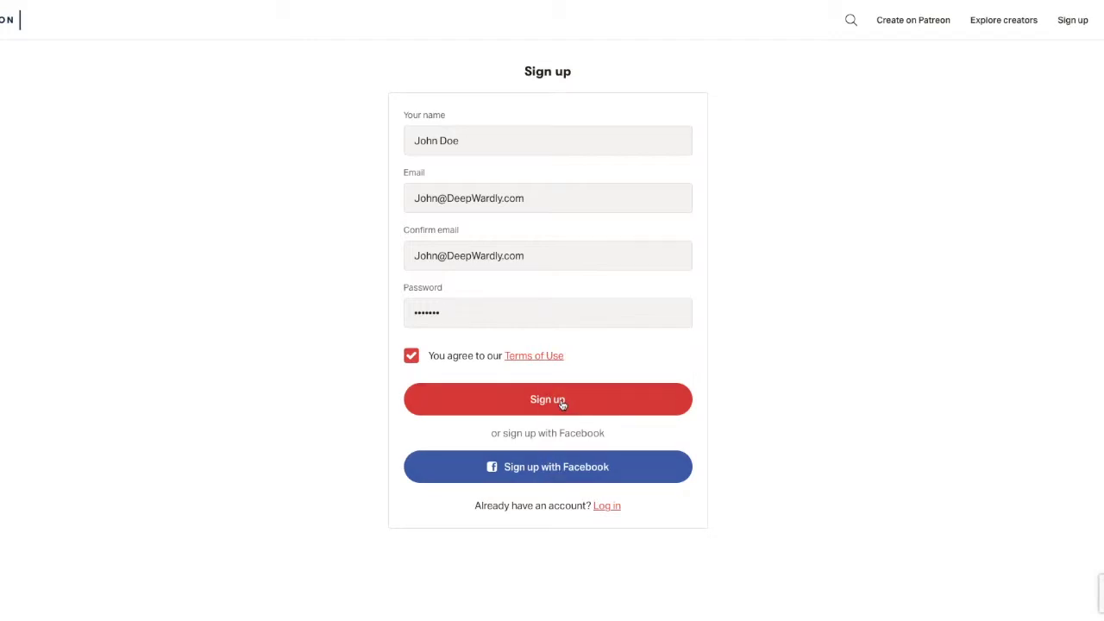
left_click(561, 405)
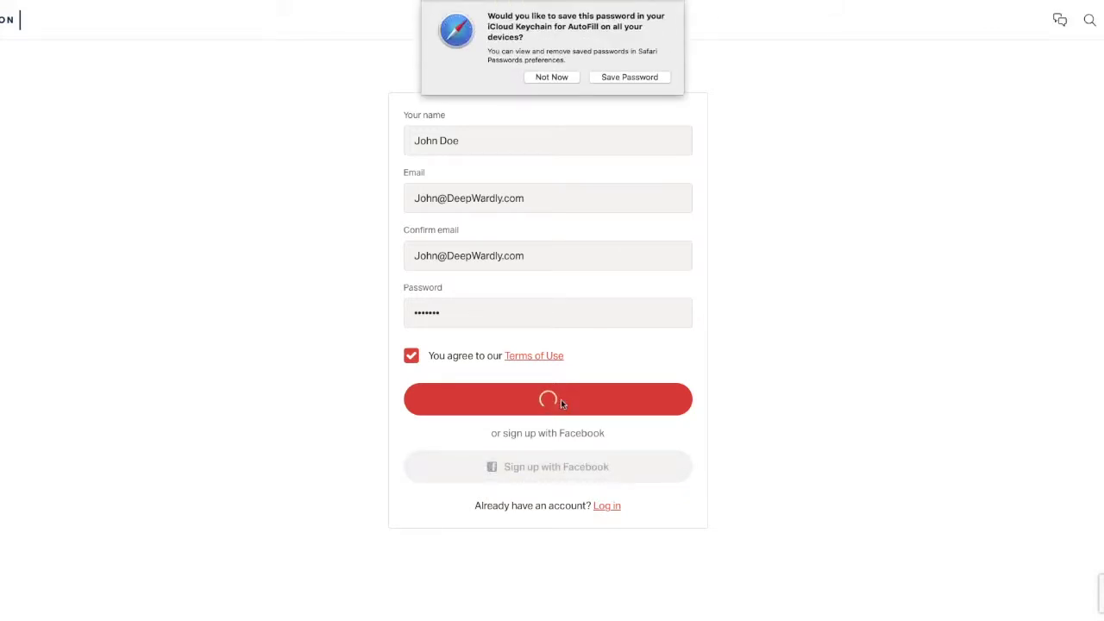
- Decline Safari's save-password prompt and close the 'Updates coming to Patreon' announcement
left_click(551, 76)
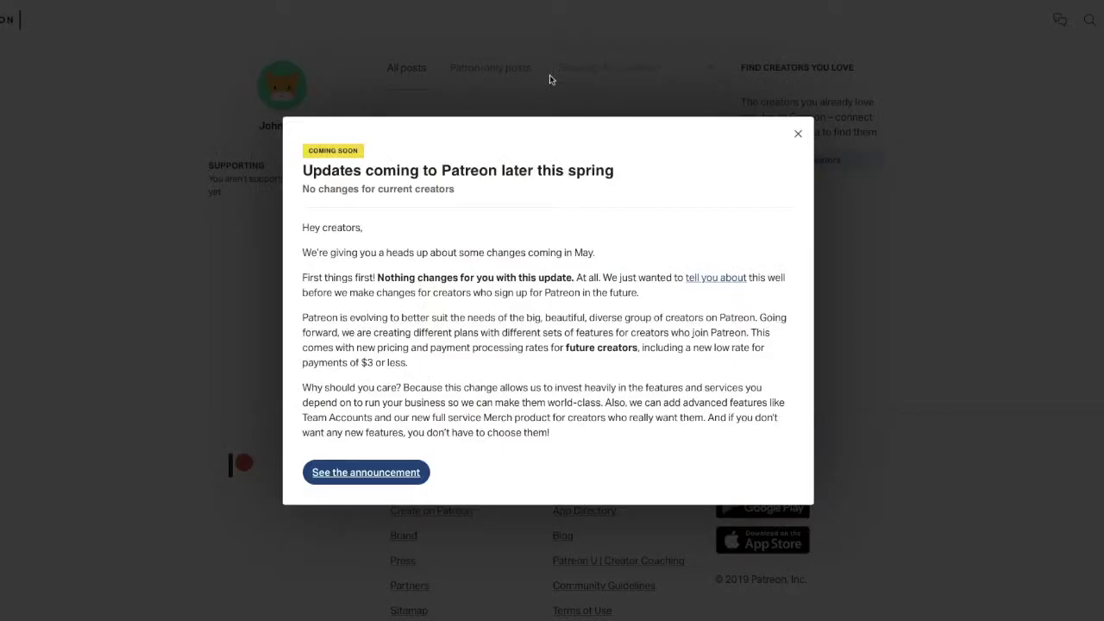
left_click(798, 134)
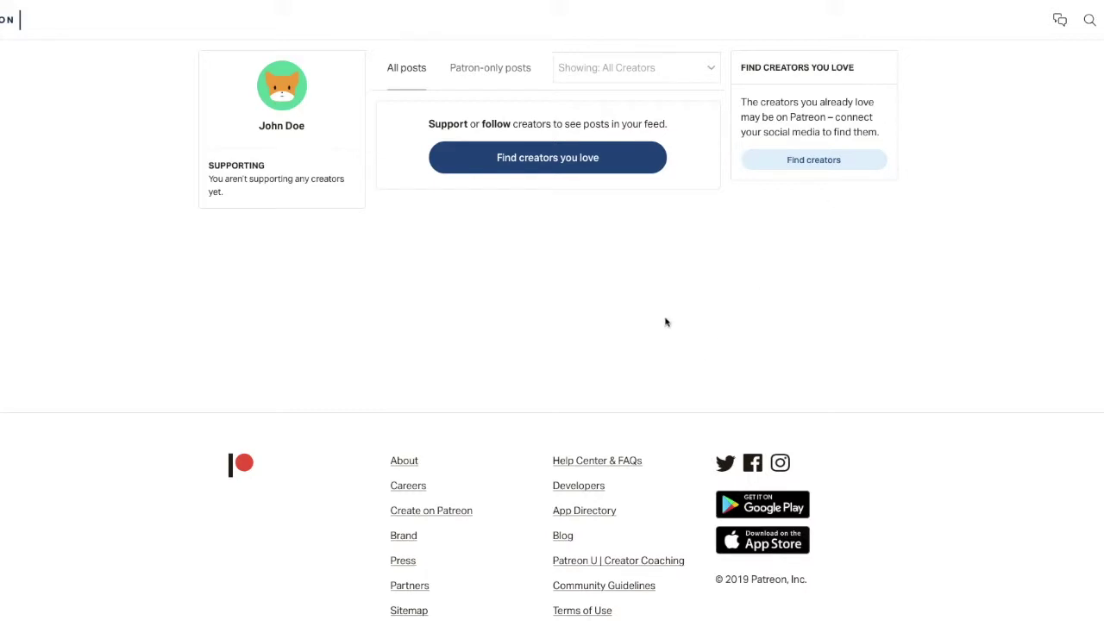
- Search for the creator by full name and open the top suggested creator's page
left_click(1091, 21)
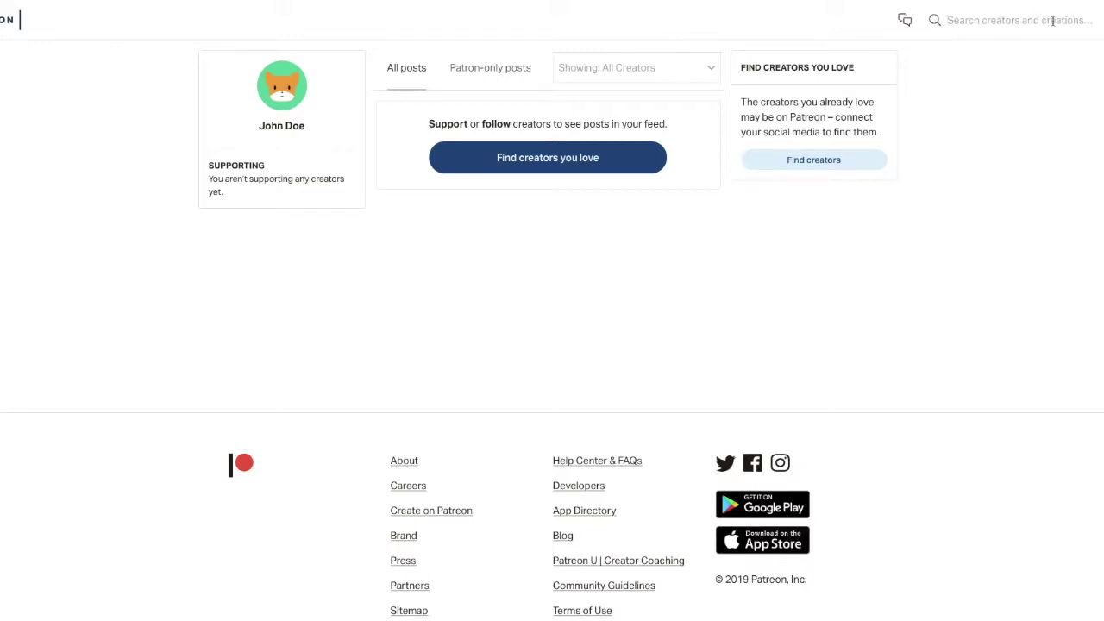
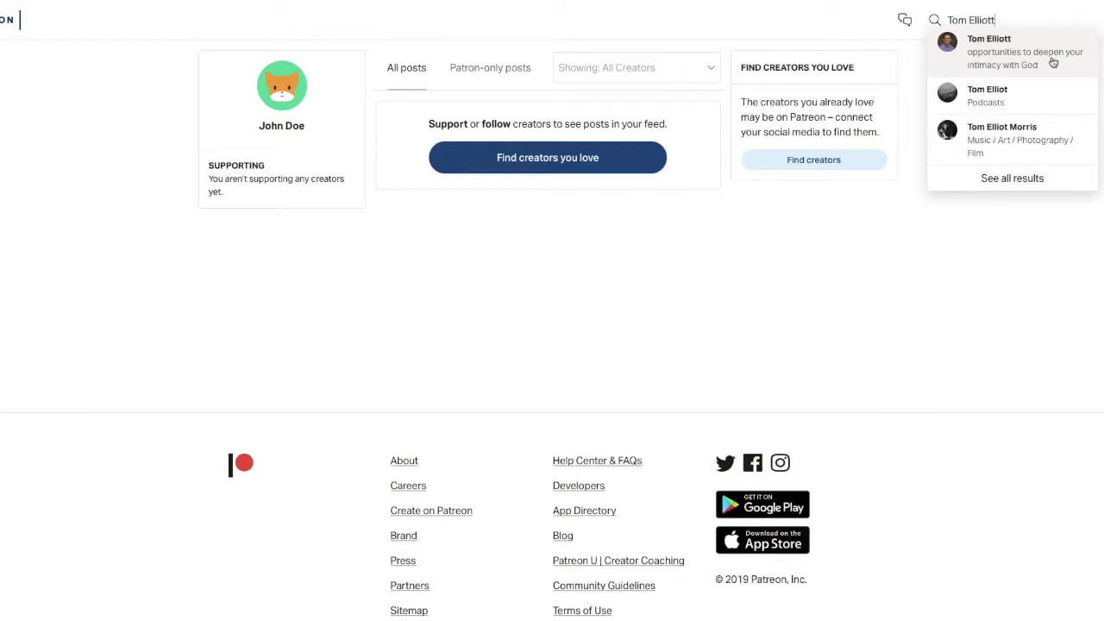
left_click(1006, 63)
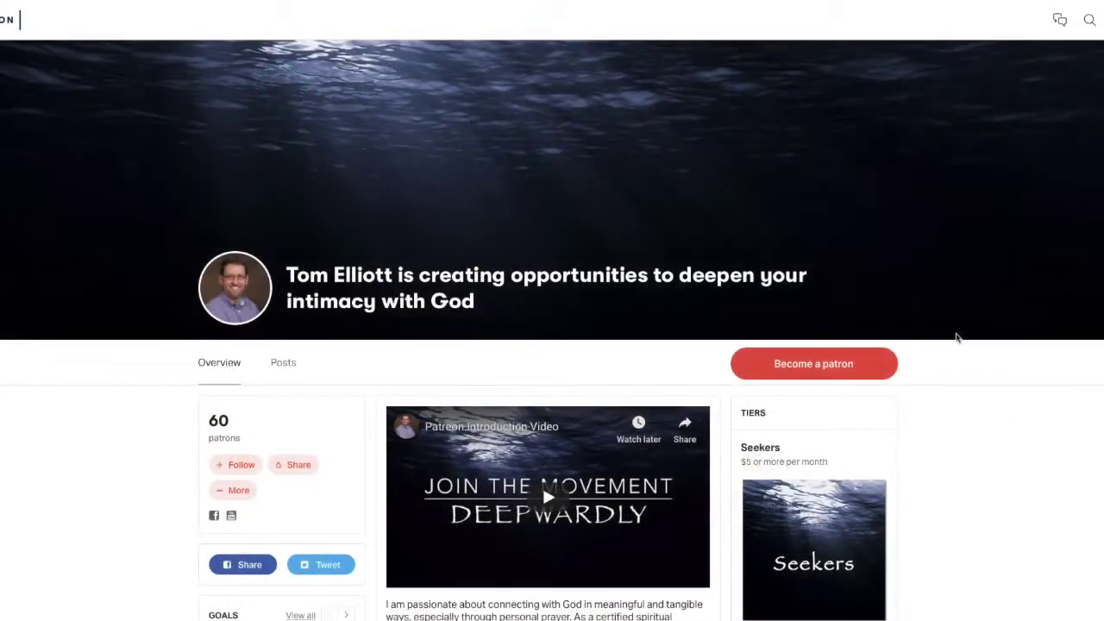
- Scroll through the creator's Overview description, Goals box, and the $5 Seekers and $7 Companion tiers
scroll(955, 338, "down", 1)
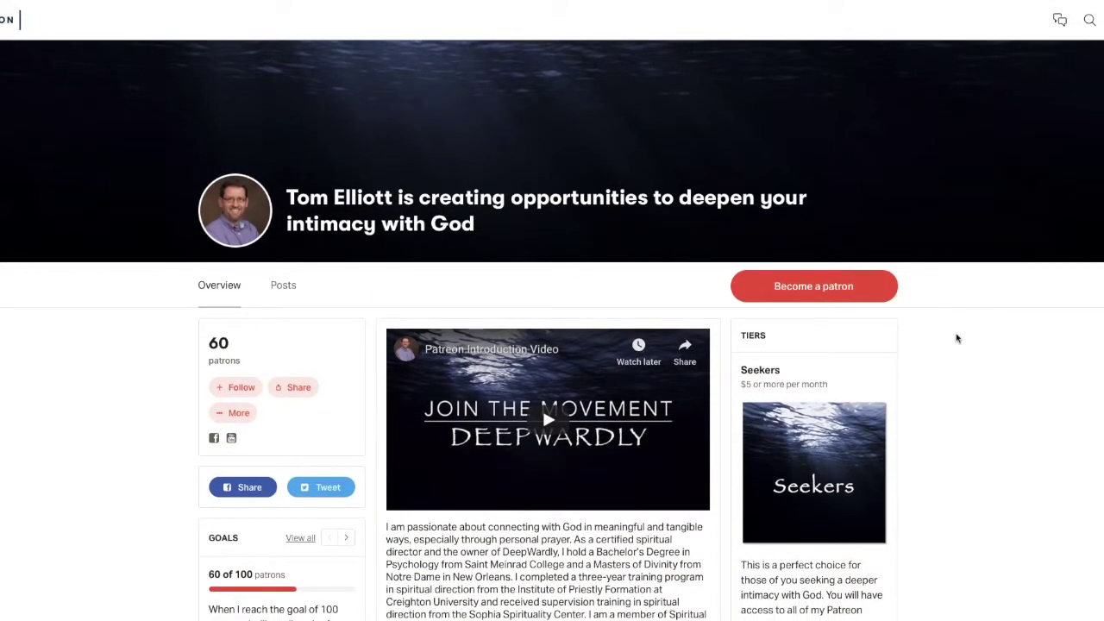
scroll(955, 338, "down", 2)
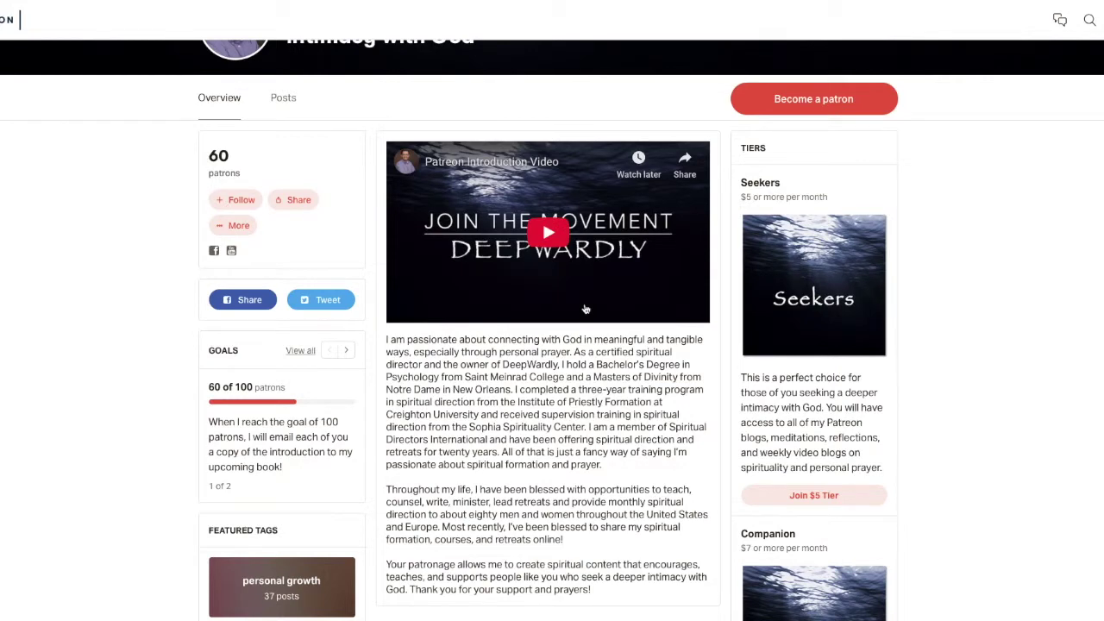
scroll(584, 308, "up", 1)
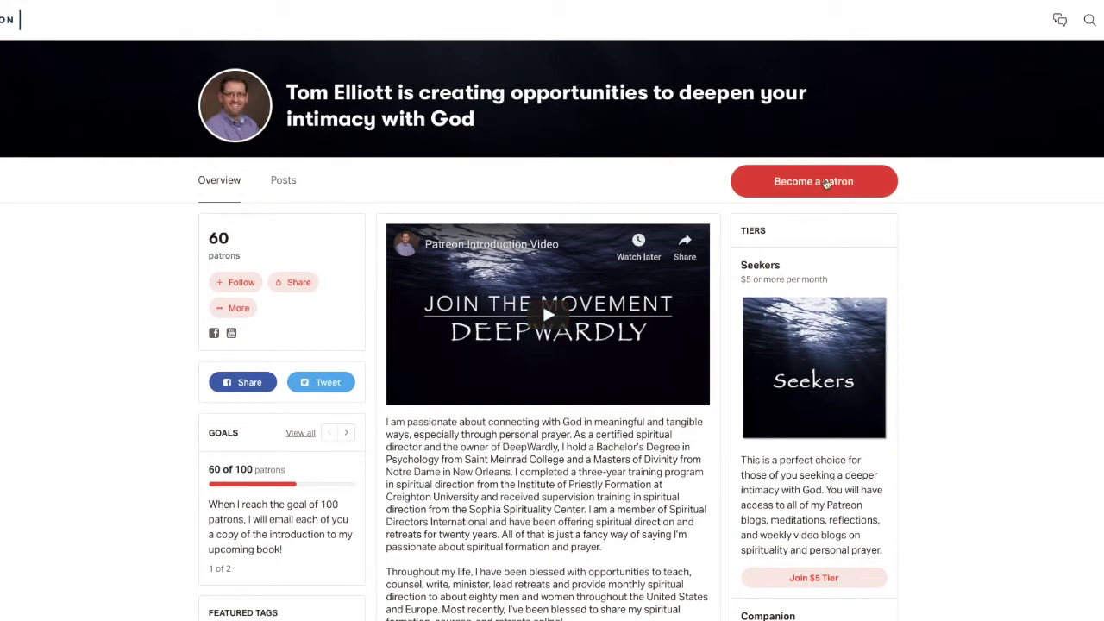
scroll(977, 320, "down", 2)
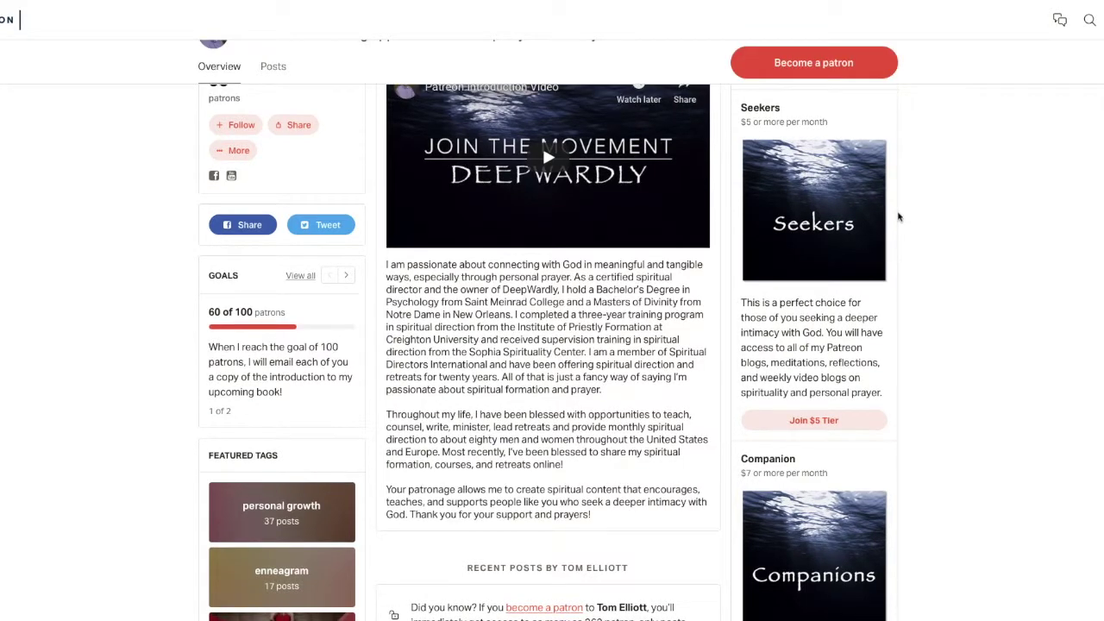
scroll(905, 237, "down", 1)
scroll(913, 256, "up", 1)
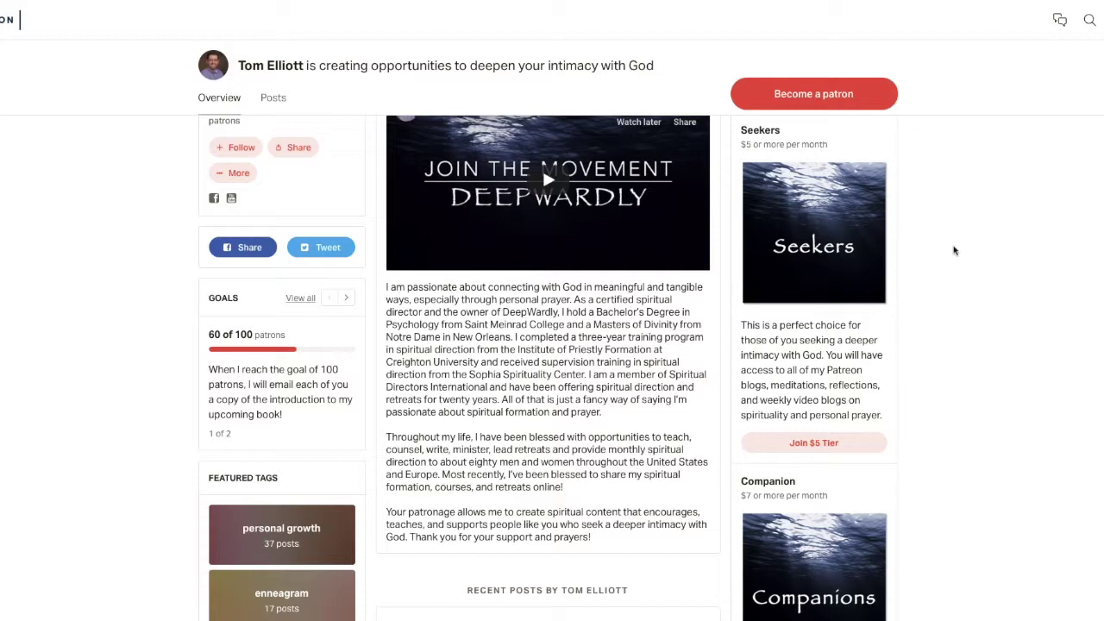
scroll(953, 250, "down", 1)
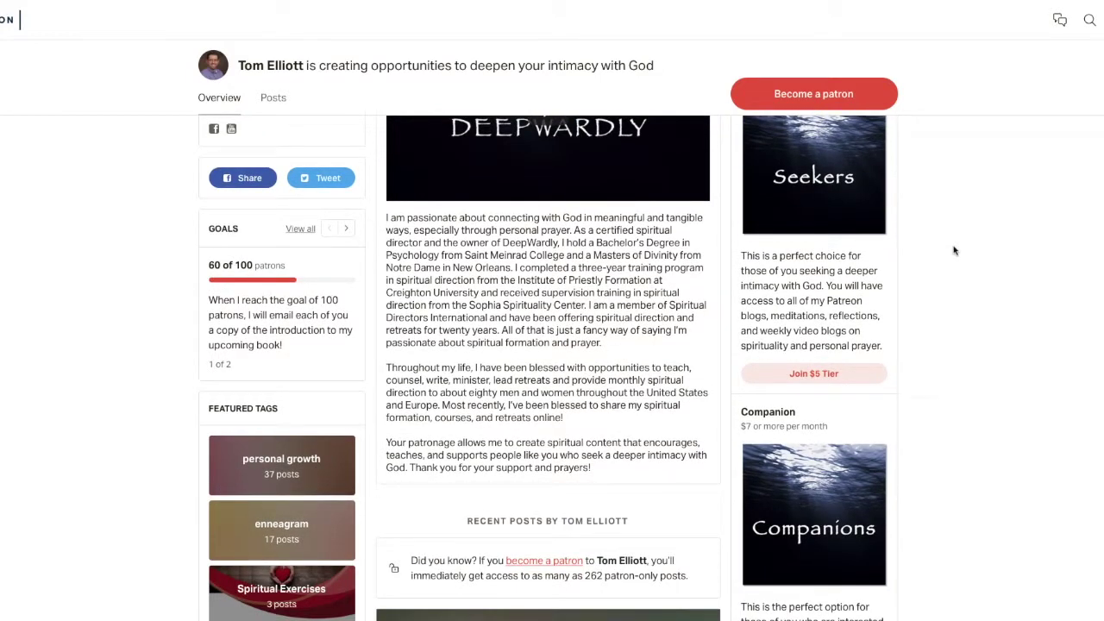
scroll(954, 250, "down", 3)
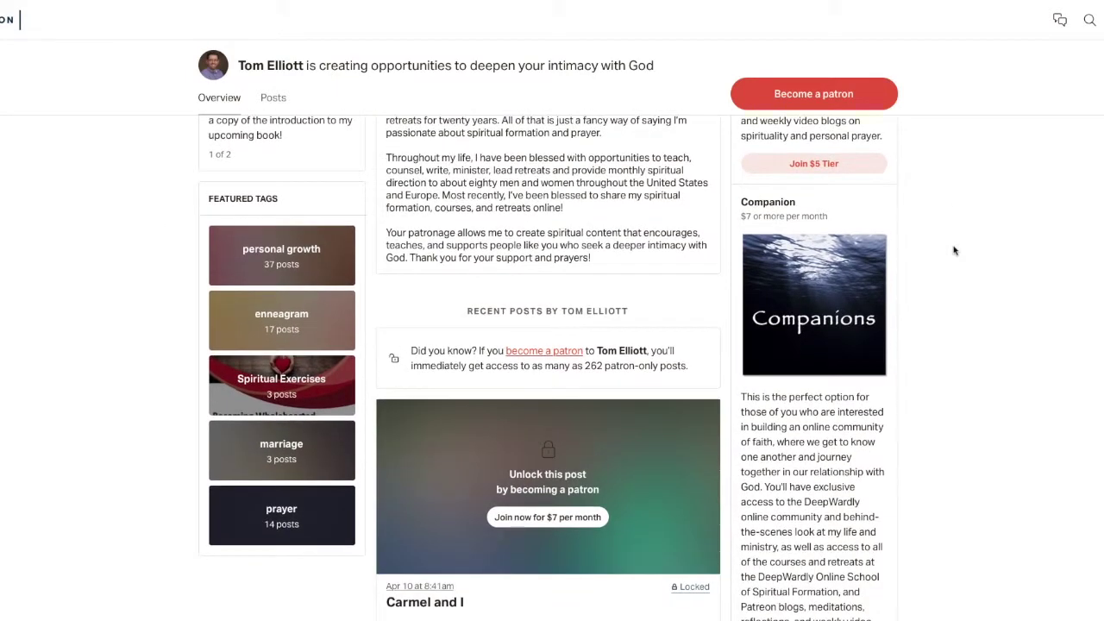
scroll(829, 234, "down", 1)
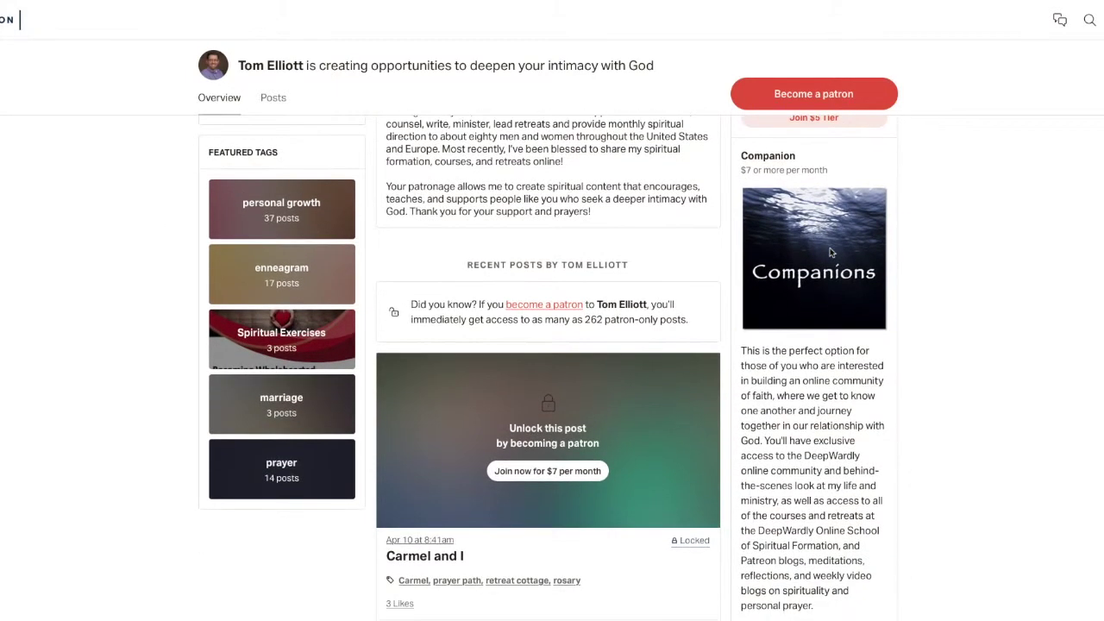
scroll(830, 251, "down", 1)
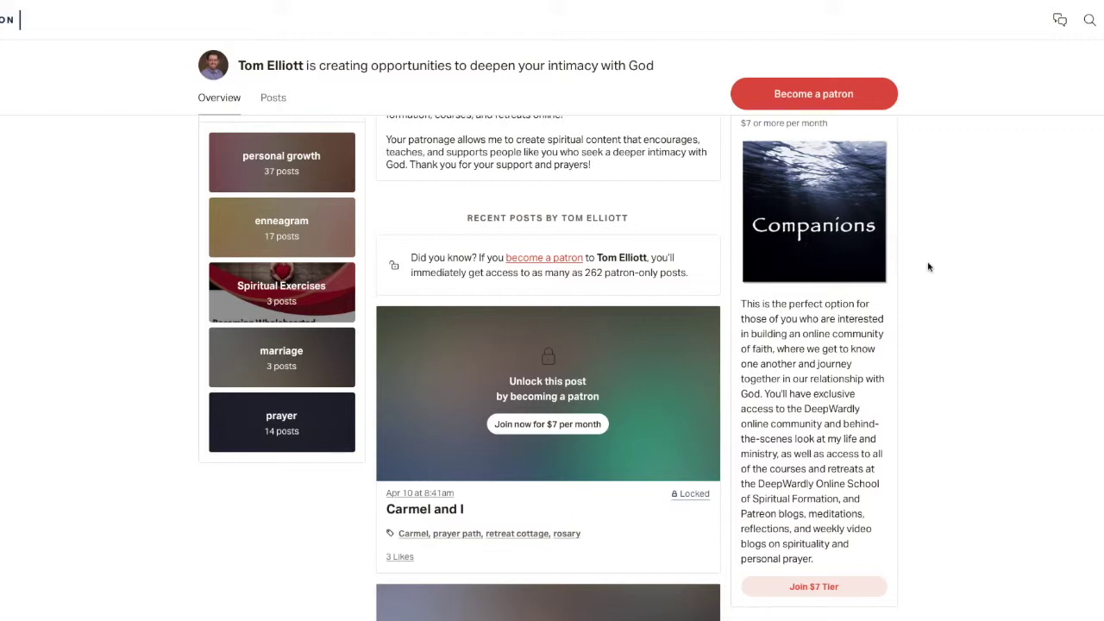
scroll(928, 268, "down", 1)
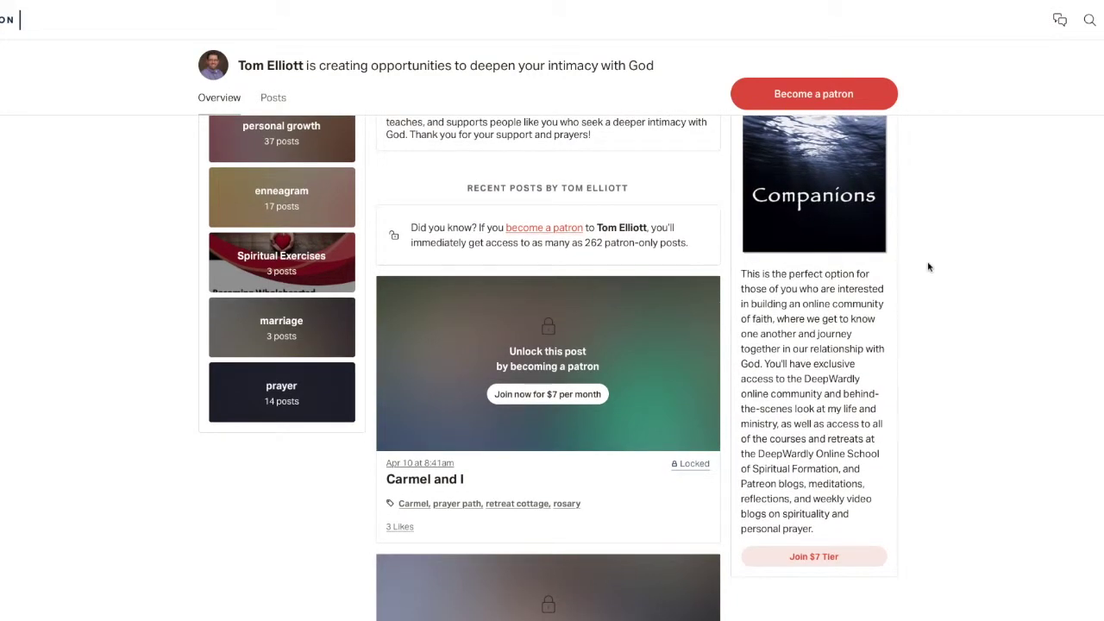
scroll(928, 267, "down", 2)
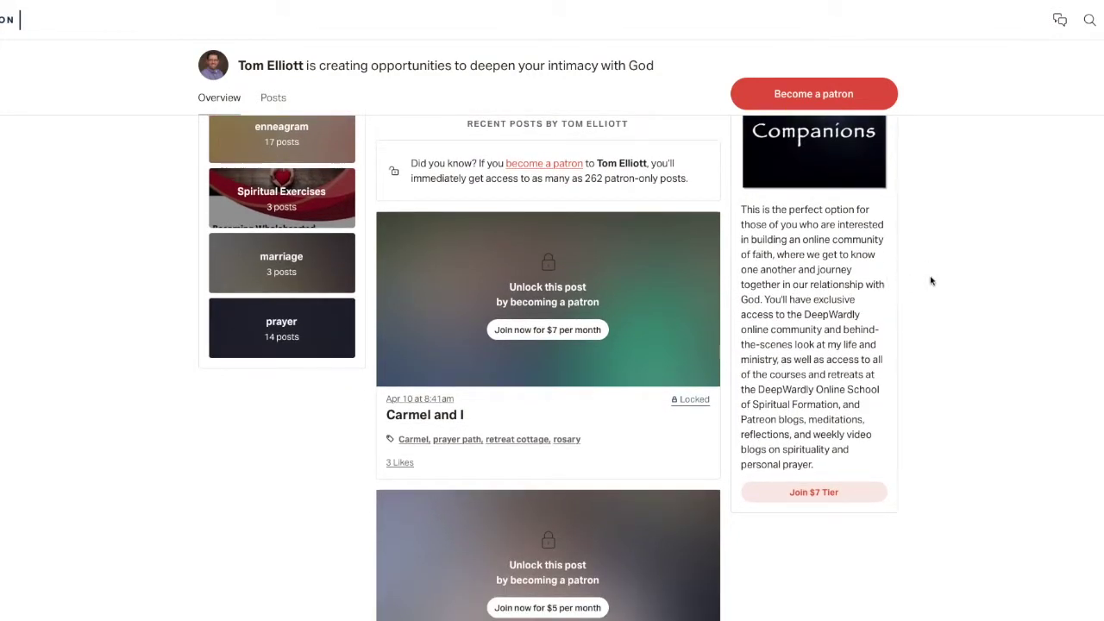
scroll(931, 279, "up", 1)
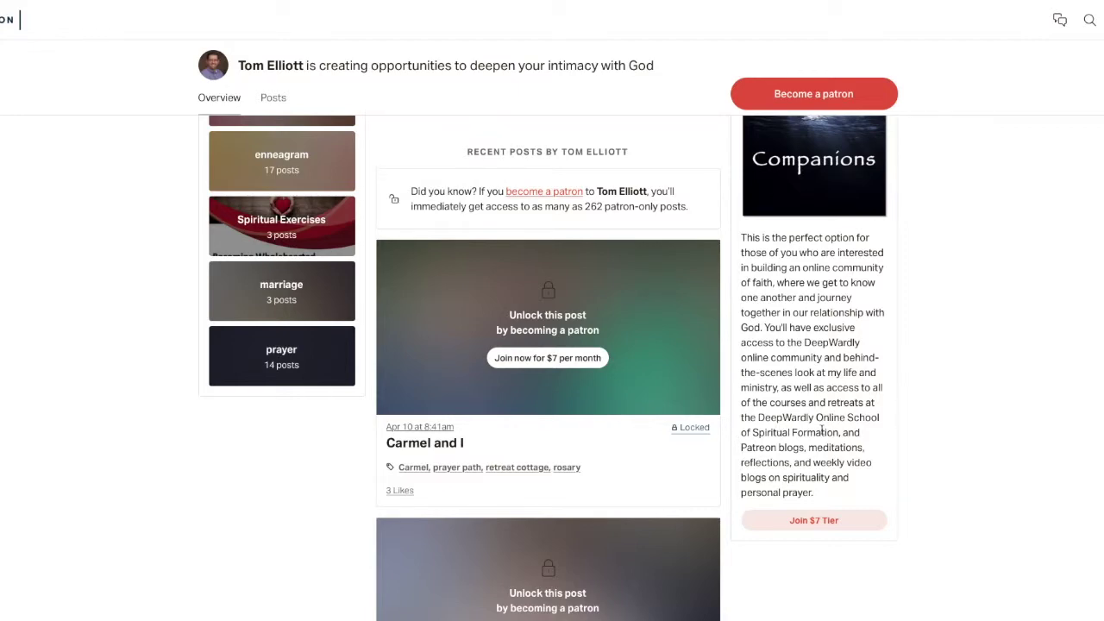
scroll(810, 363, "up", 3)
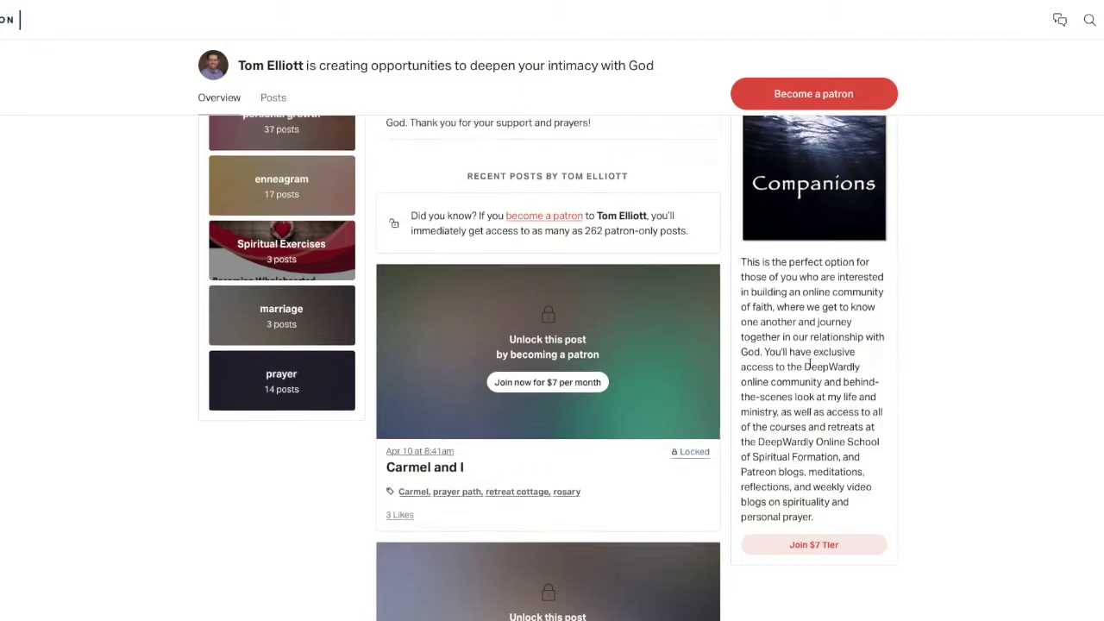
scroll(809, 363, "up", 1)
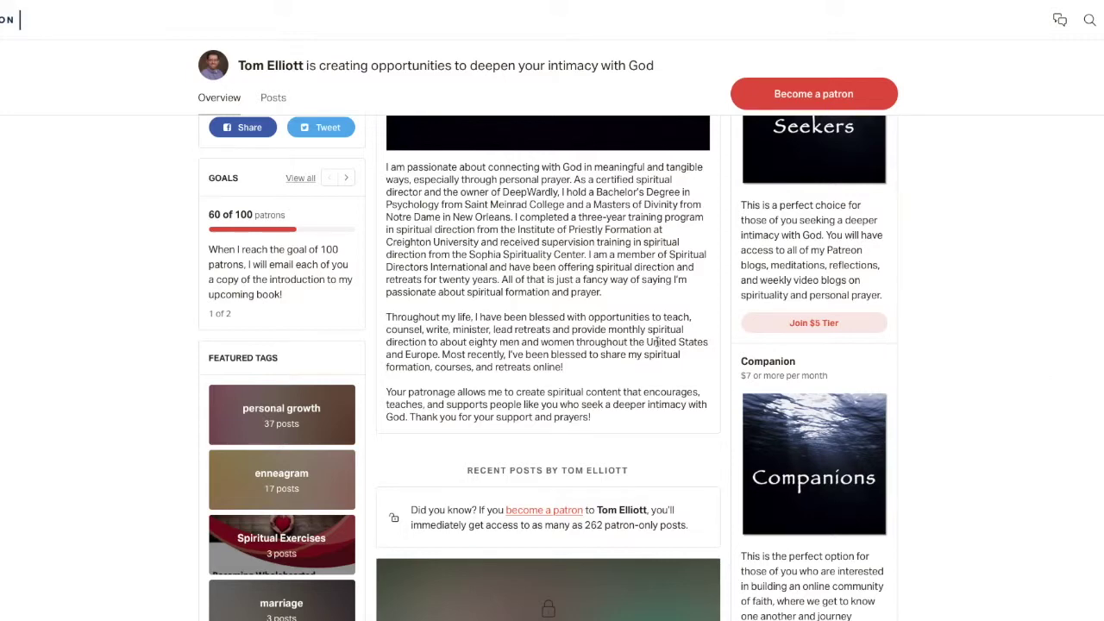
scroll(657, 342, "down", 2)
scroll(657, 342, "up", 1)
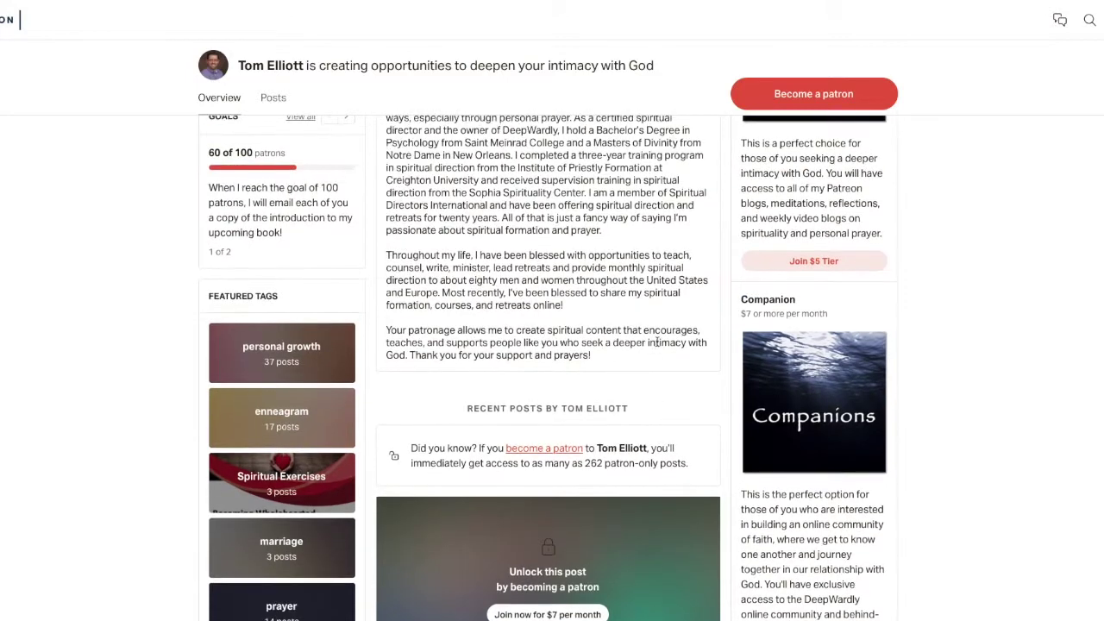
scroll(657, 341, "down", 2)
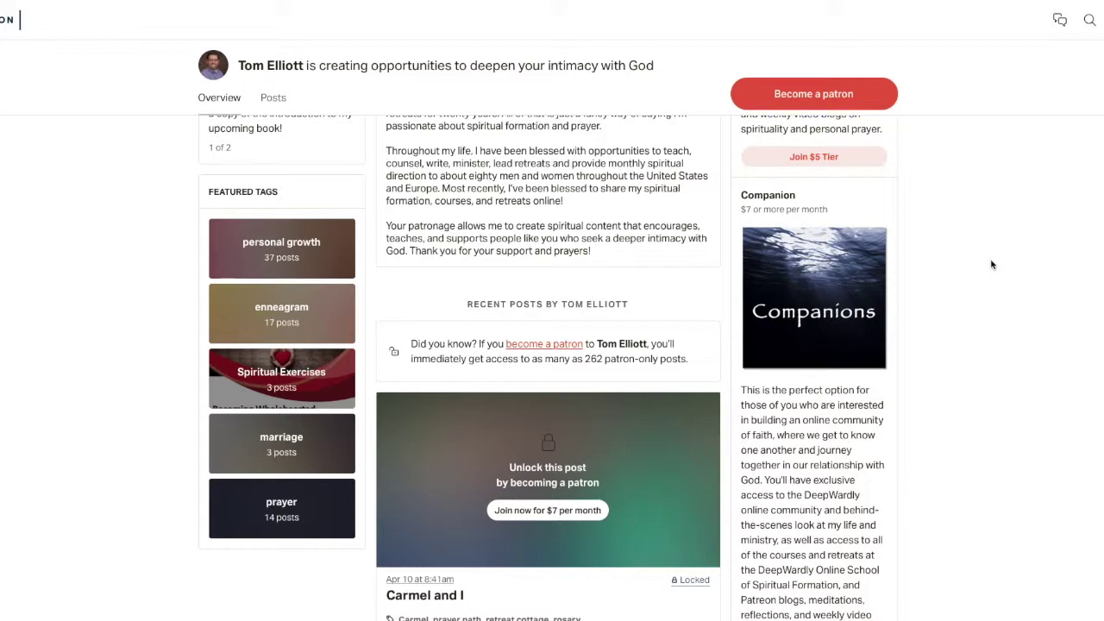
scroll(991, 264, "up", 6)
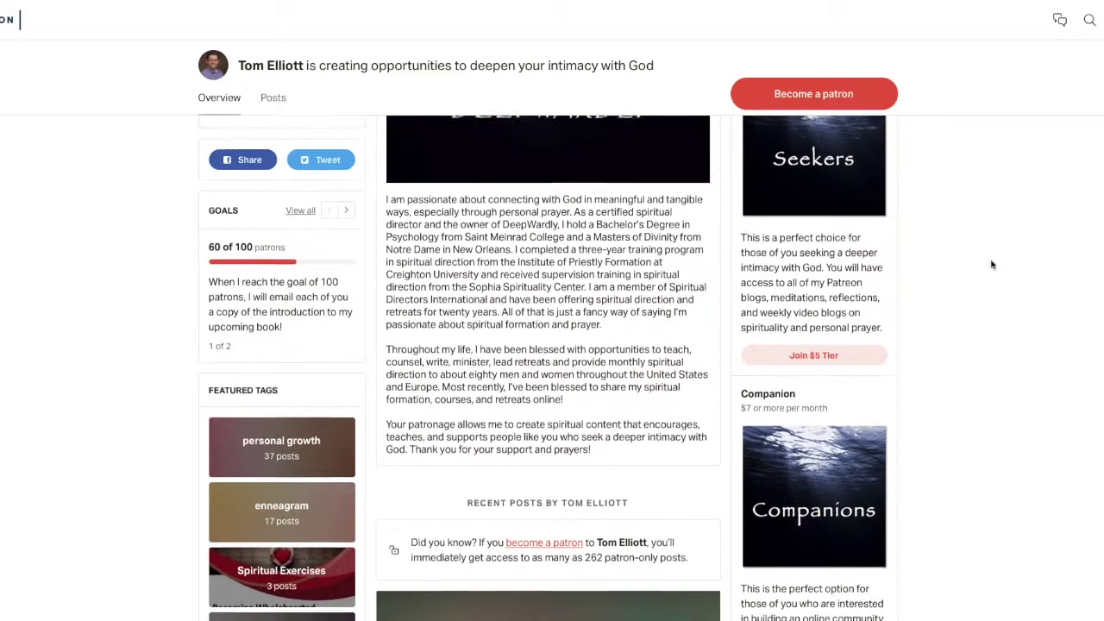
scroll(992, 264, "up", 2)
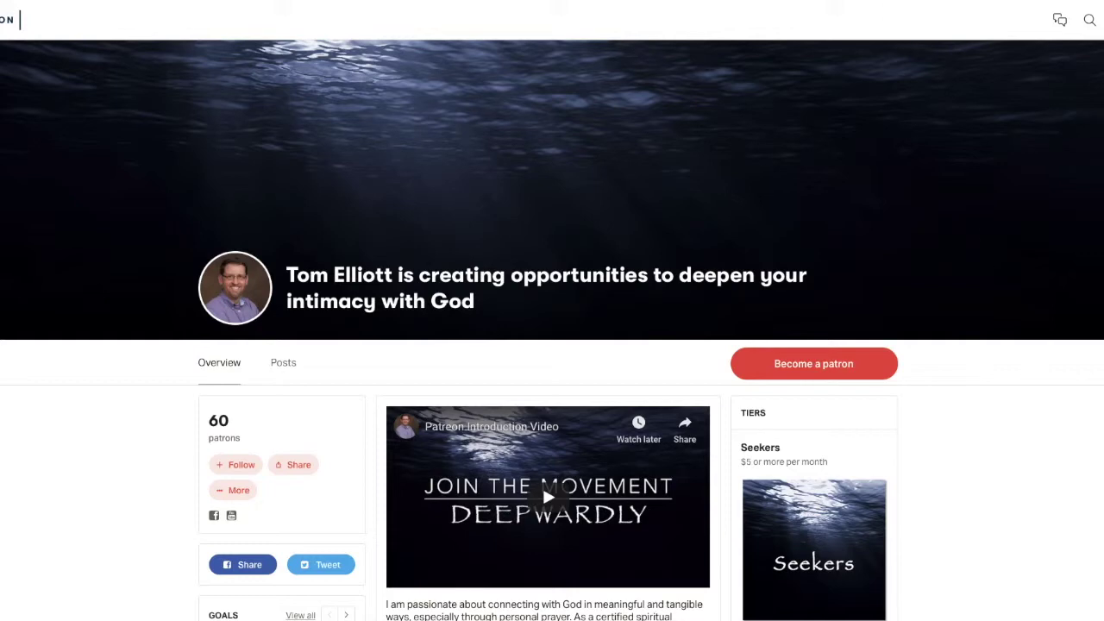
scroll(875, 315, "down", 5)
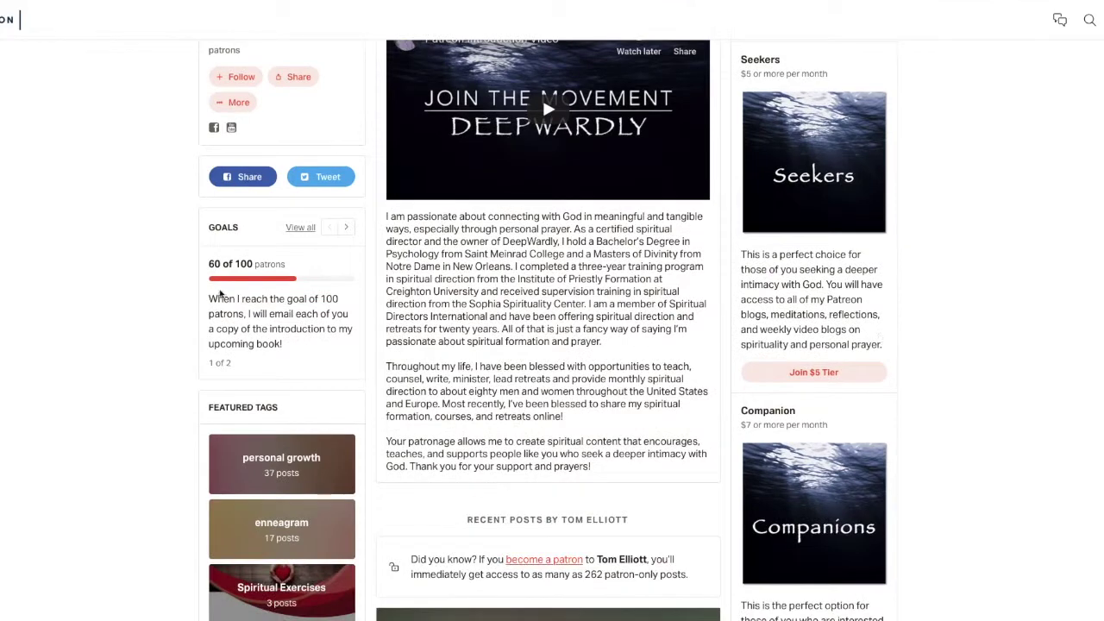